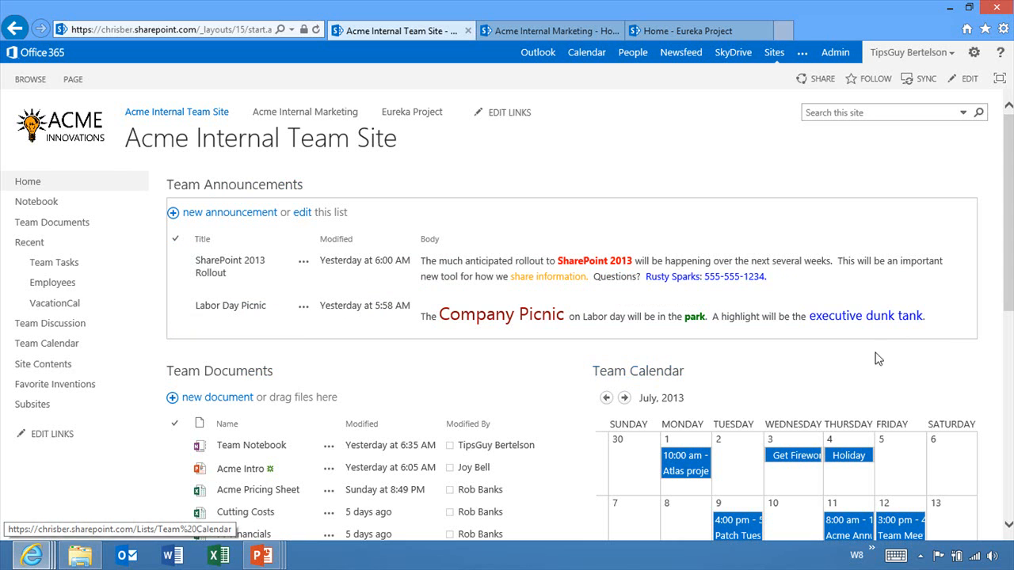
- Look over the Acme Internal Team Site home page and its Team Documents library, ending on the home page
left_click_drag(1009, 277, 994, 488)
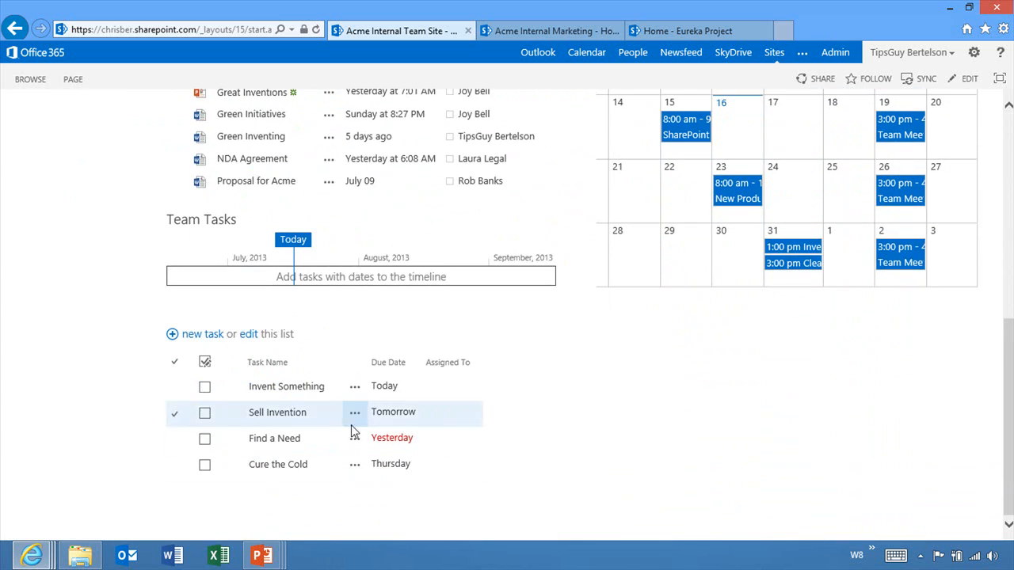
left_click_drag(1009, 412, 1006, 207)
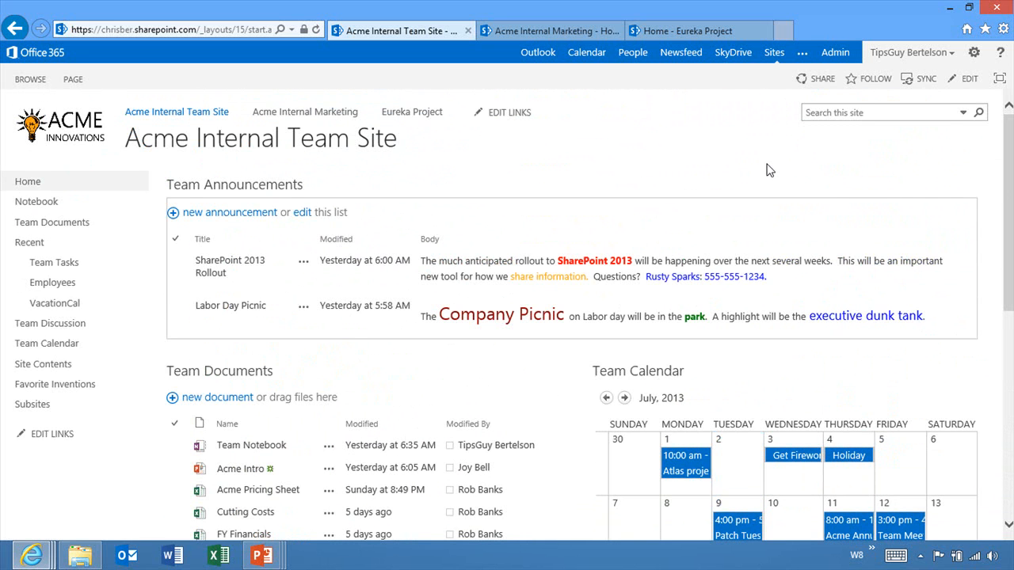
left_click(243, 375)
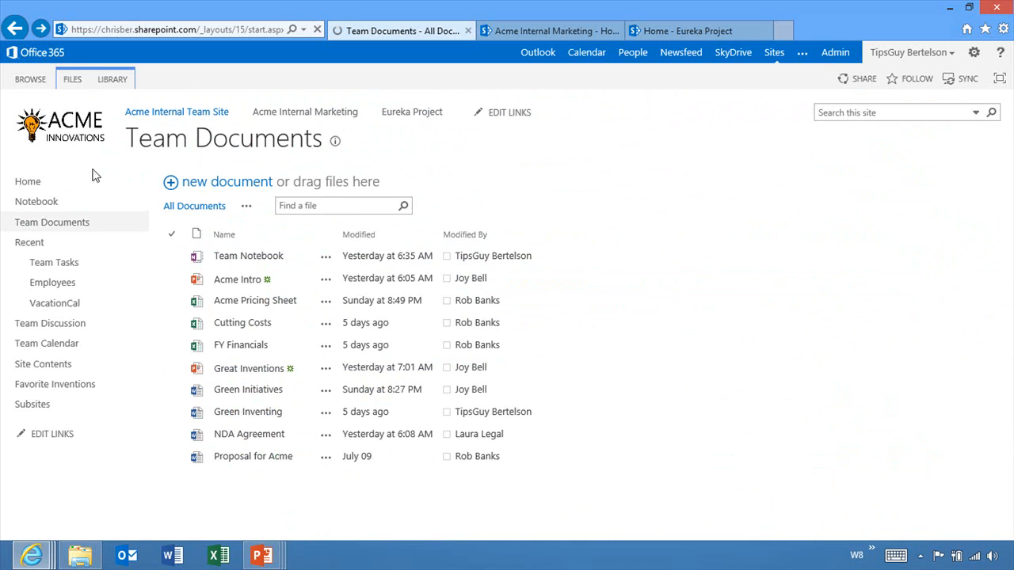
left_click(30, 184)
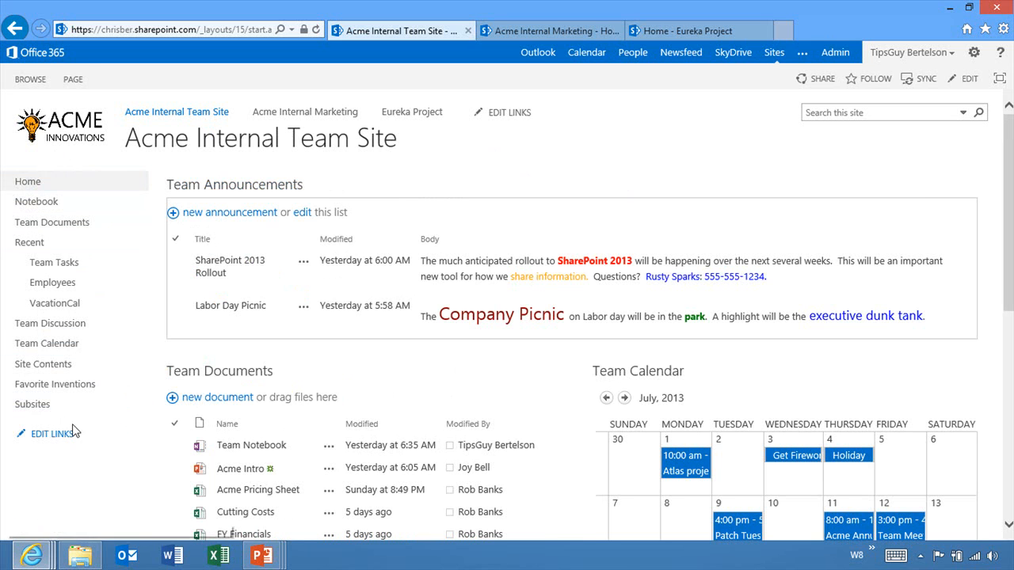
- Open the team site's contents and start a new subsite from the Subsites section
left_click(55, 370)
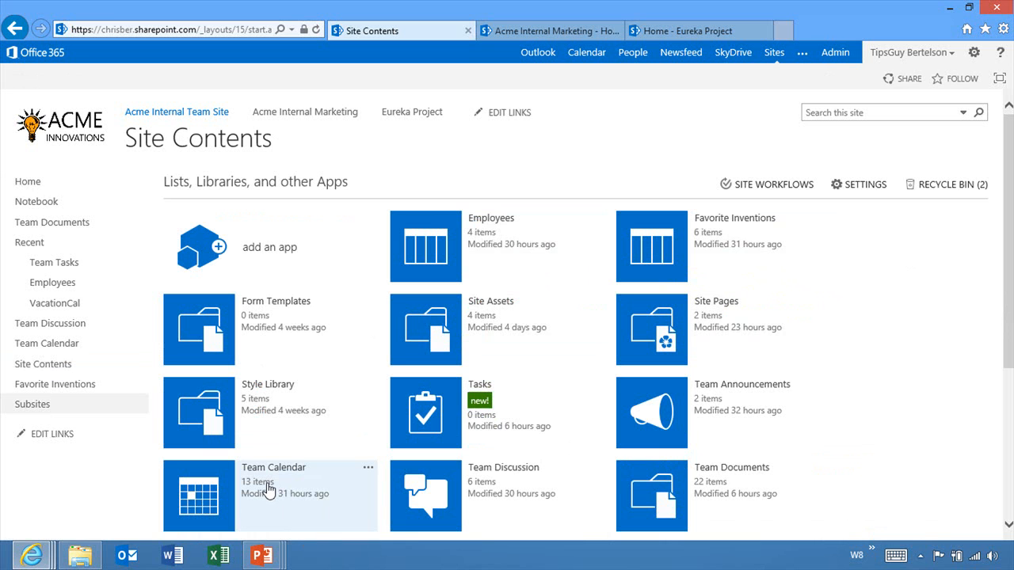
left_click_drag(1007, 348, 990, 444)
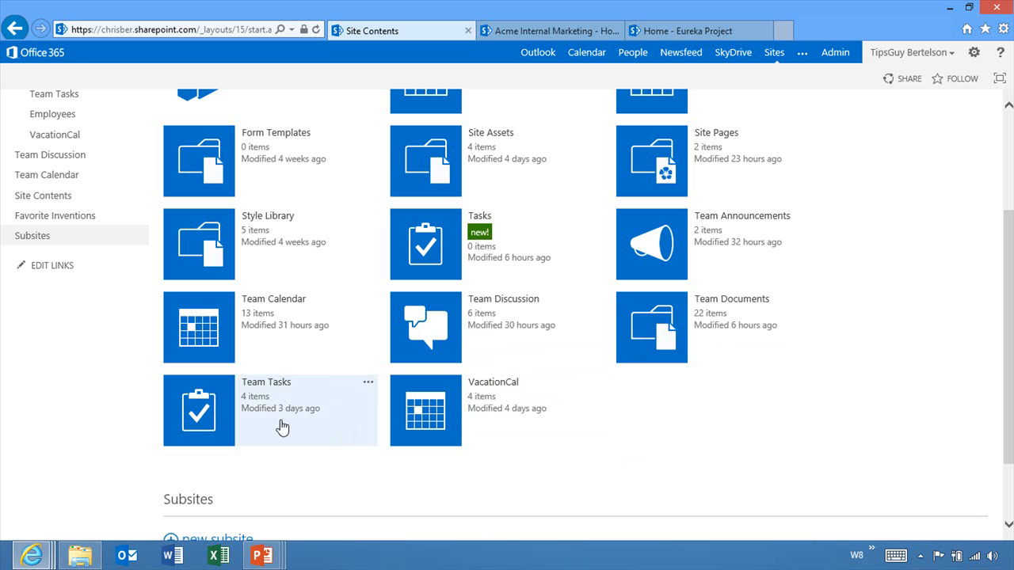
left_click_drag(1008, 408, 1007, 356)
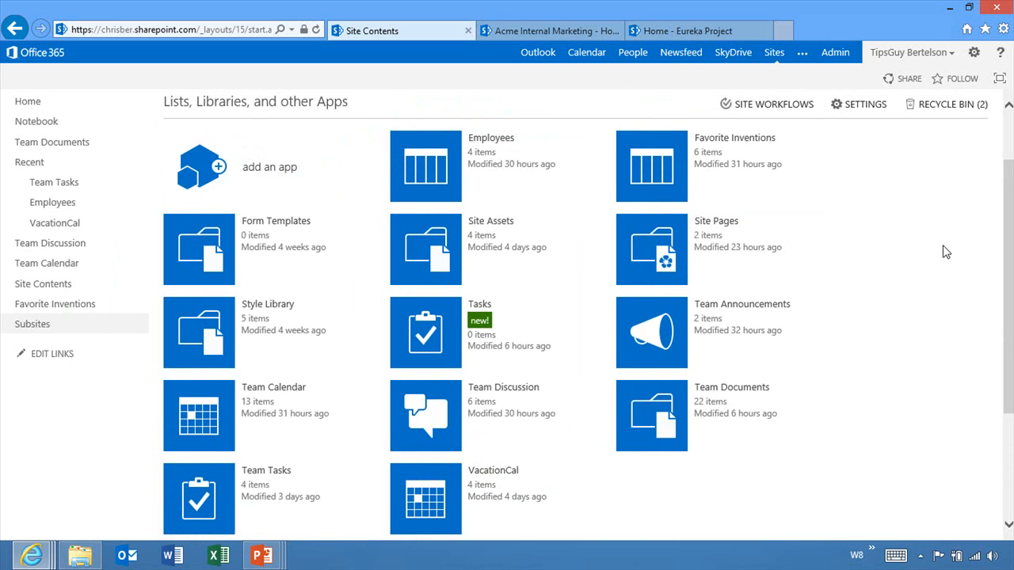
left_click_drag(1009, 219, 983, 348)
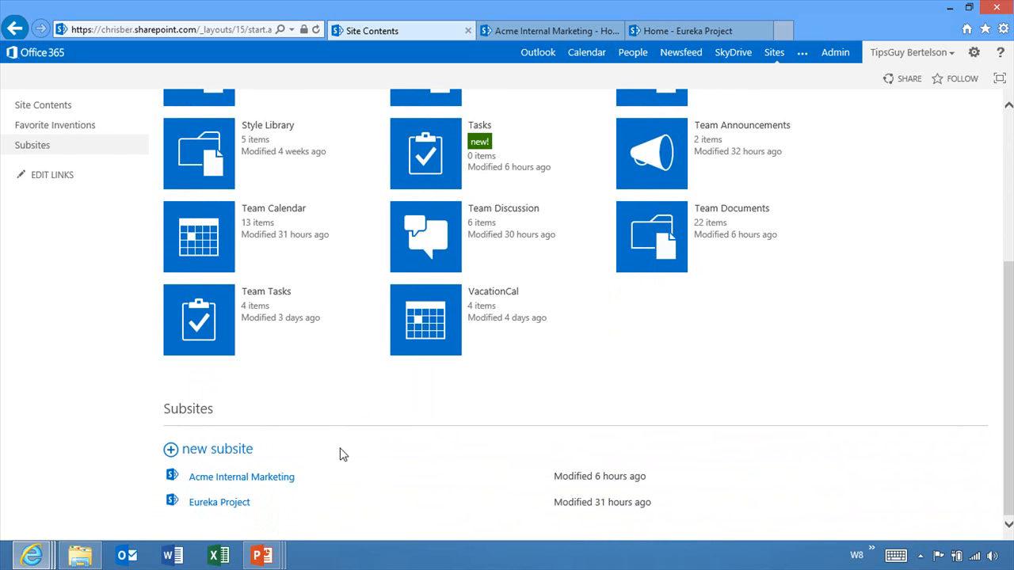
left_click(208, 451)
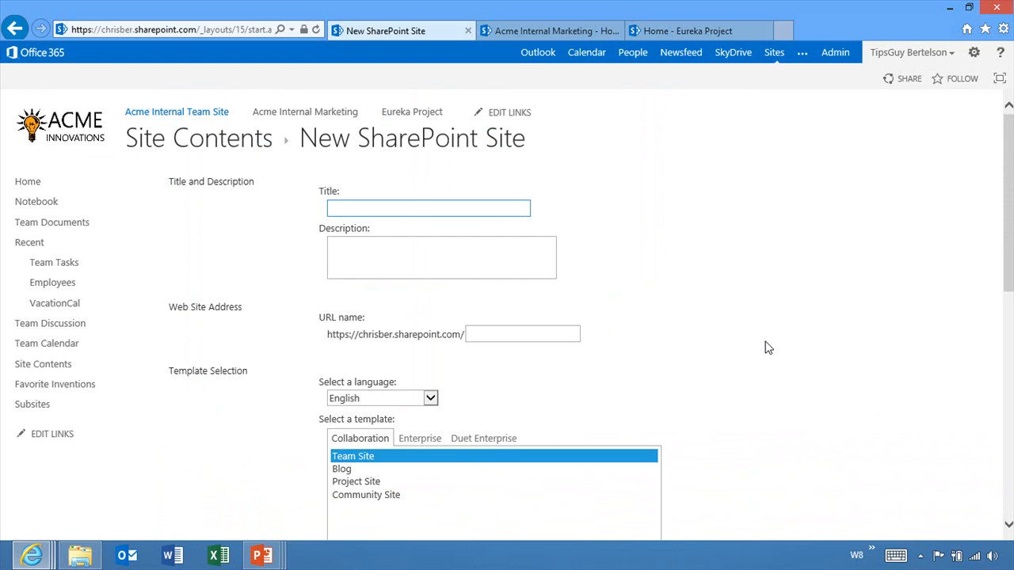
- Title the new site "Running Club", describe it as "We run our tails off for fun & fitness." and set its URL name to "running"
type("Running Club")
left_click(449, 254)
type("We run our tails off for fun & fitness.")
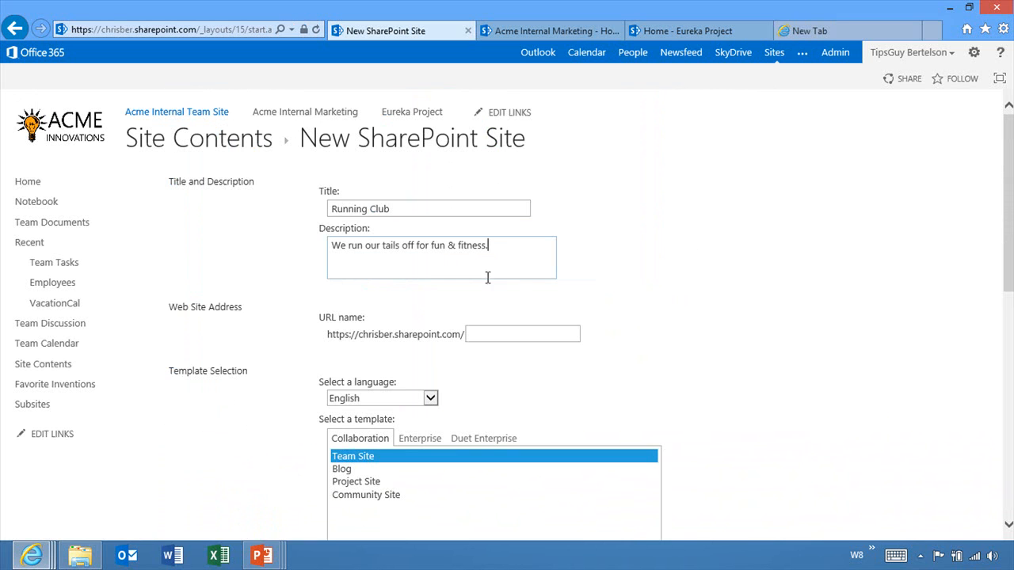
left_click(492, 335)
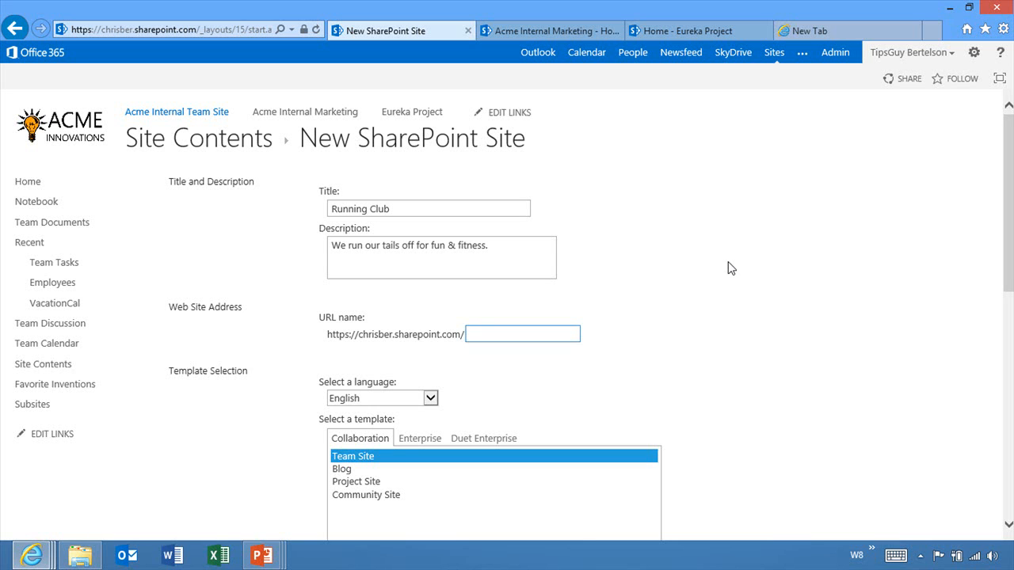
type("running")
- Review the Blog, Project Site and Community Site templates, and reselect Team Site as the template
left_click_drag(1007, 289, 998, 331)
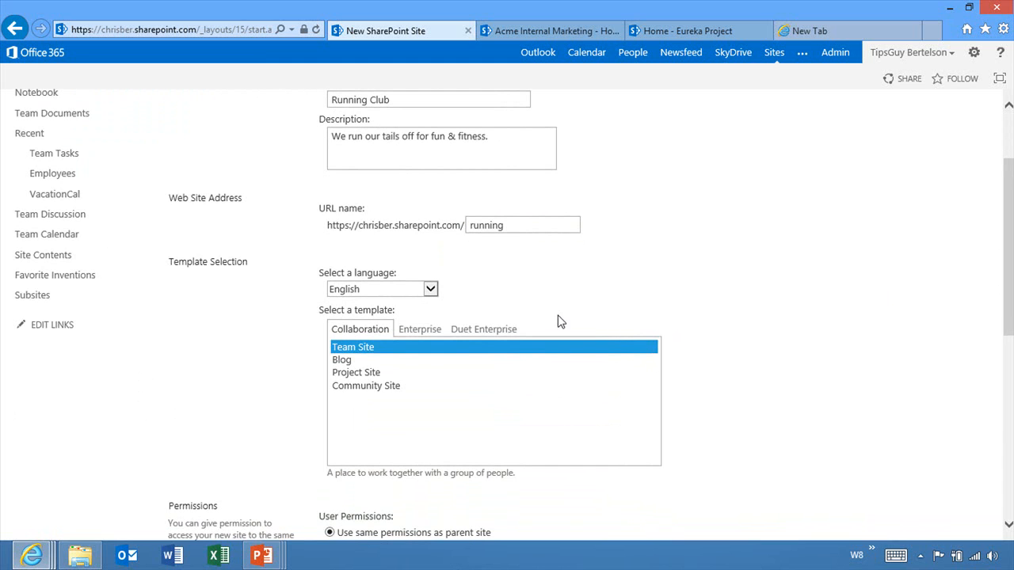
left_click(343, 363)
left_click(373, 374)
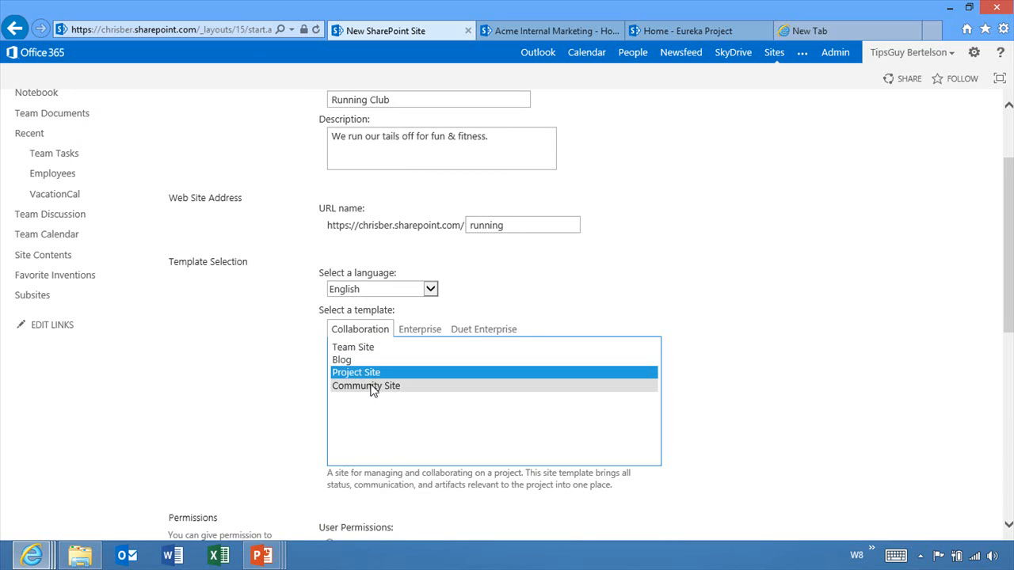
left_click(370, 387)
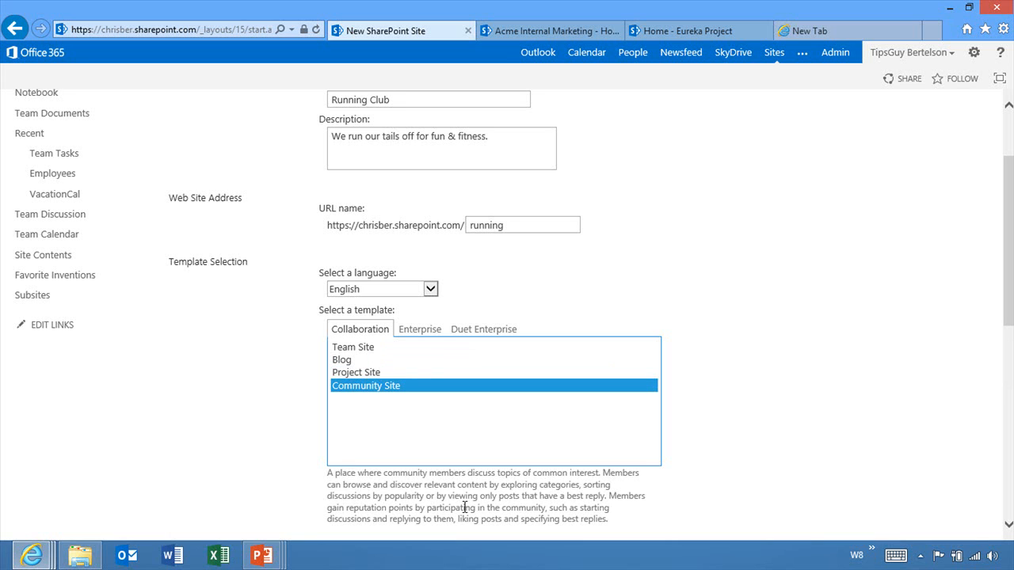
left_click(358, 349)
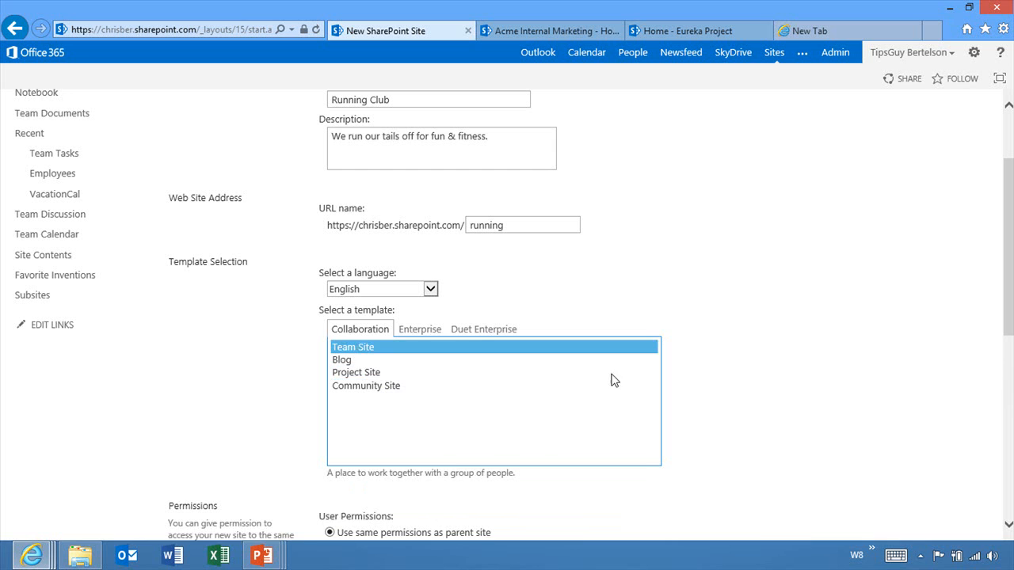
- Set the new site to use the top link bar from the parent site, and create it
left_click_drag(1008, 316, 991, 469)
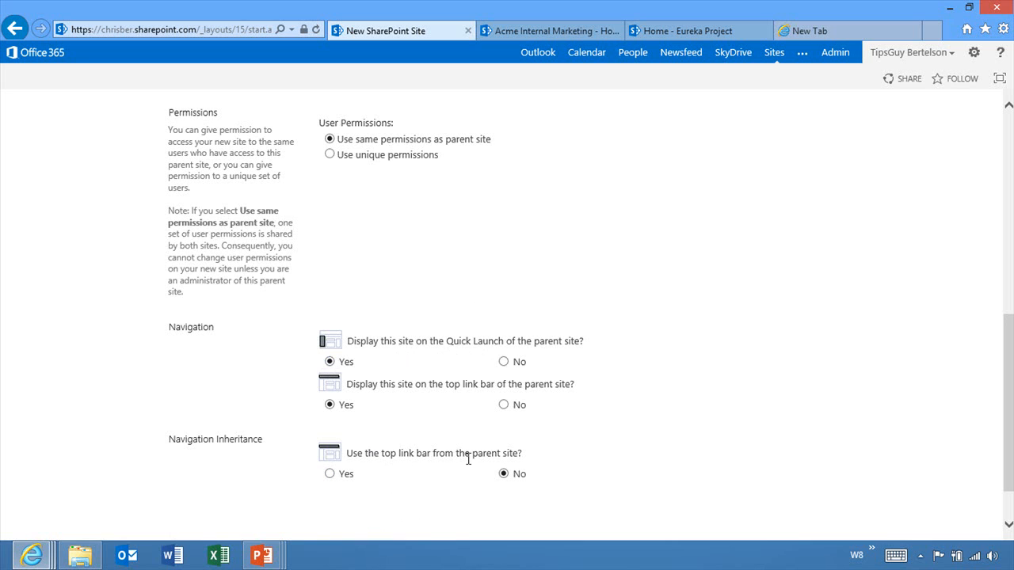
left_click(330, 475)
left_click_drag(1011, 434, 1011, 457)
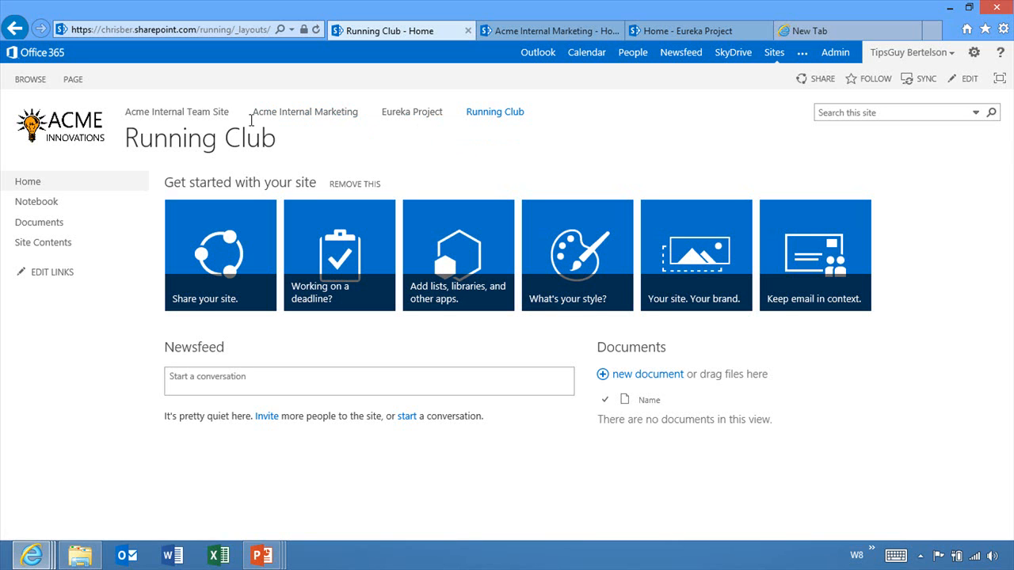
- Return to the Acme Internal Team Site and reopen the Running Club subsite from its listing under Subsites
left_click(171, 115)
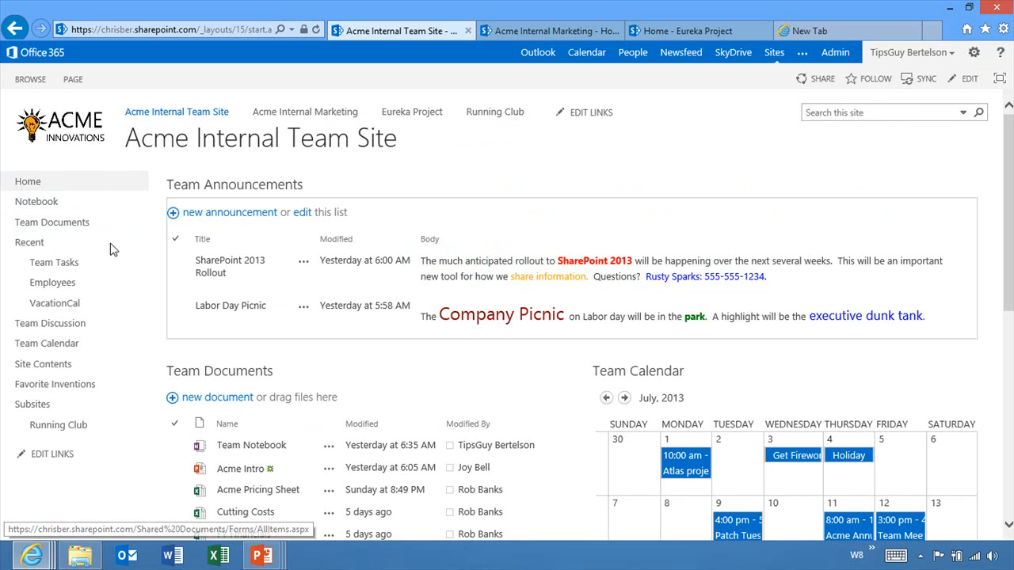
left_click(61, 432)
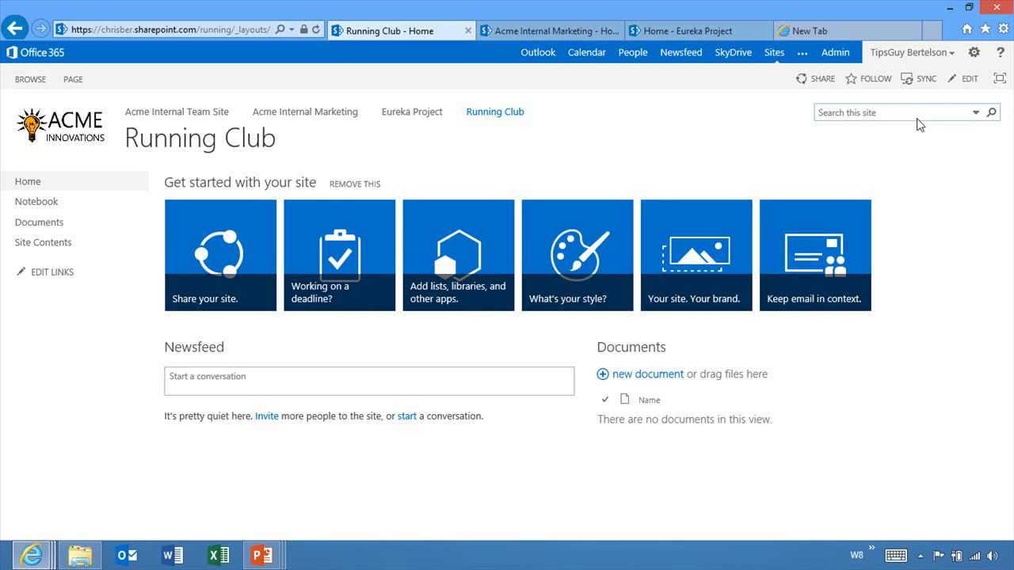
- Delete the Running Club subsite from its site settings, and go back to the parent site
left_click(974, 60)
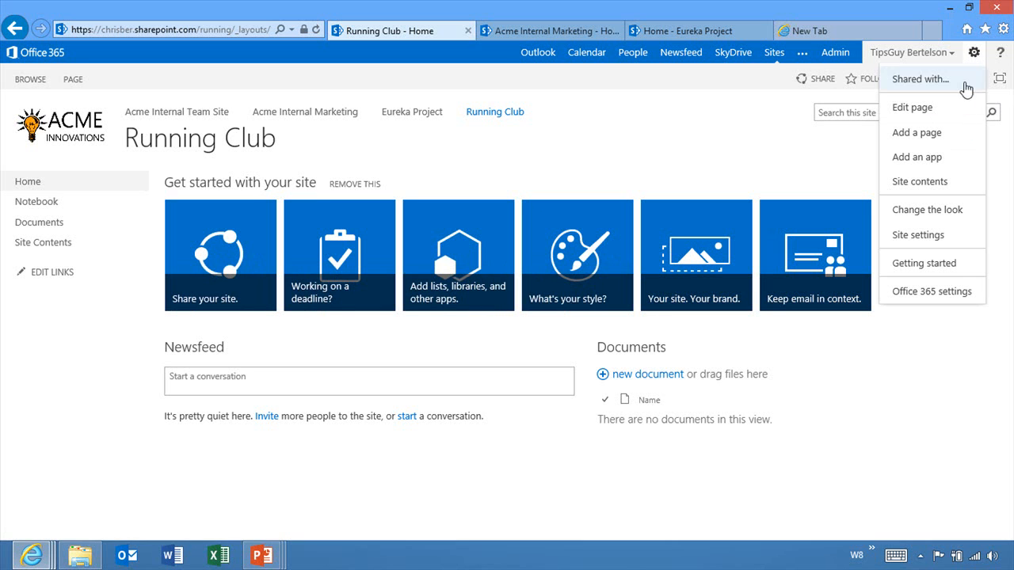
left_click(925, 236)
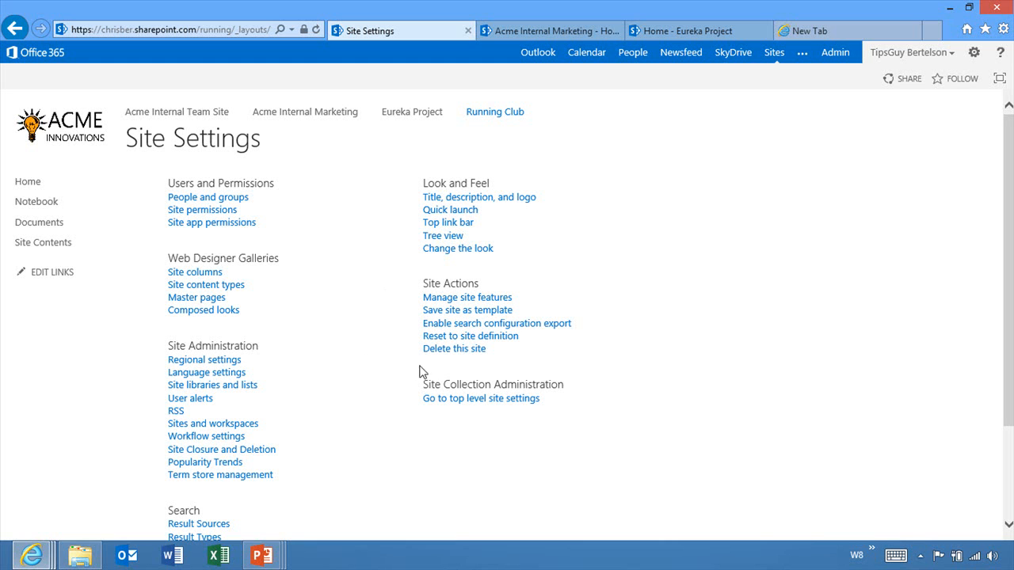
left_click(463, 353)
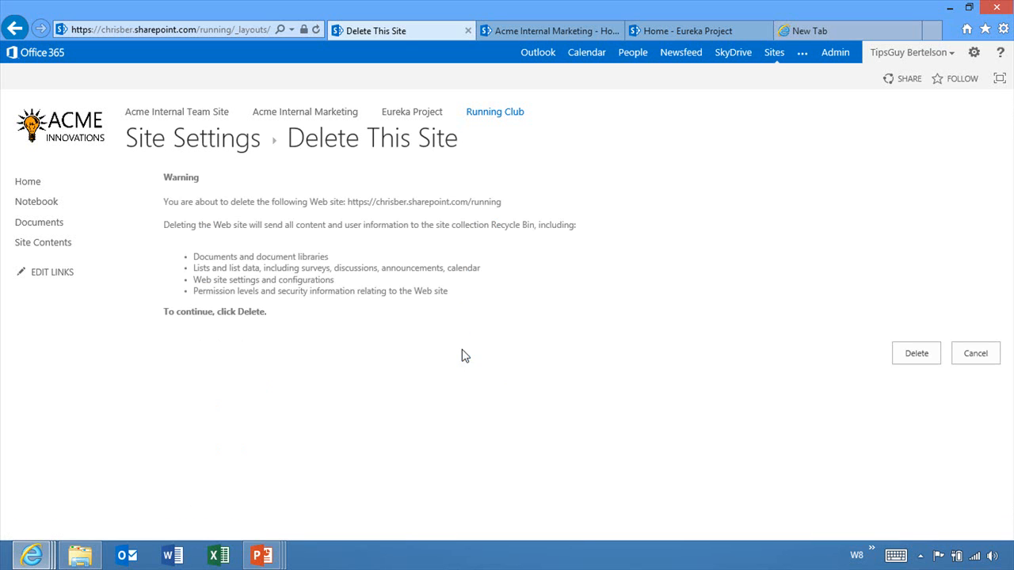
left_click(915, 358)
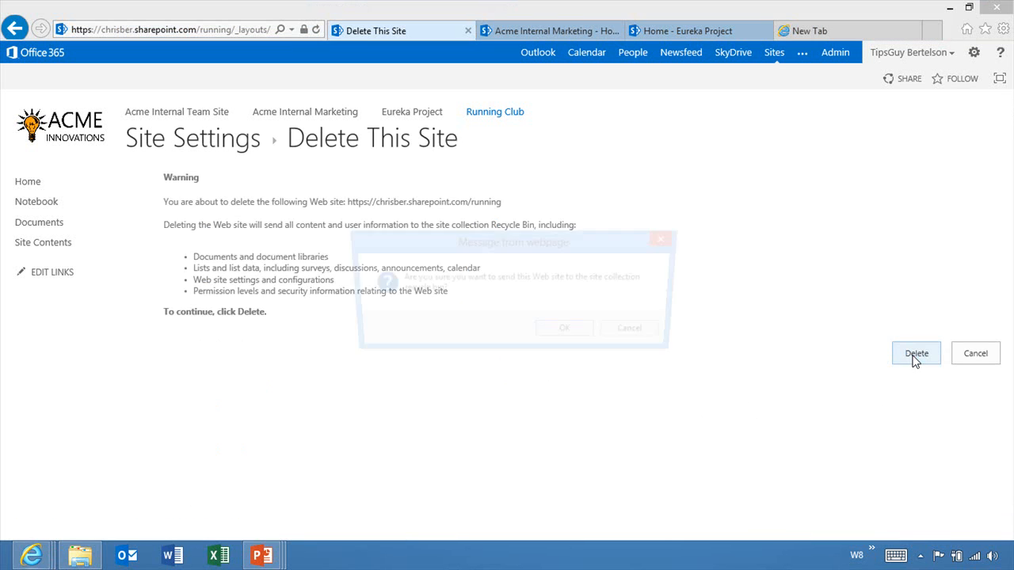
left_click(595, 340)
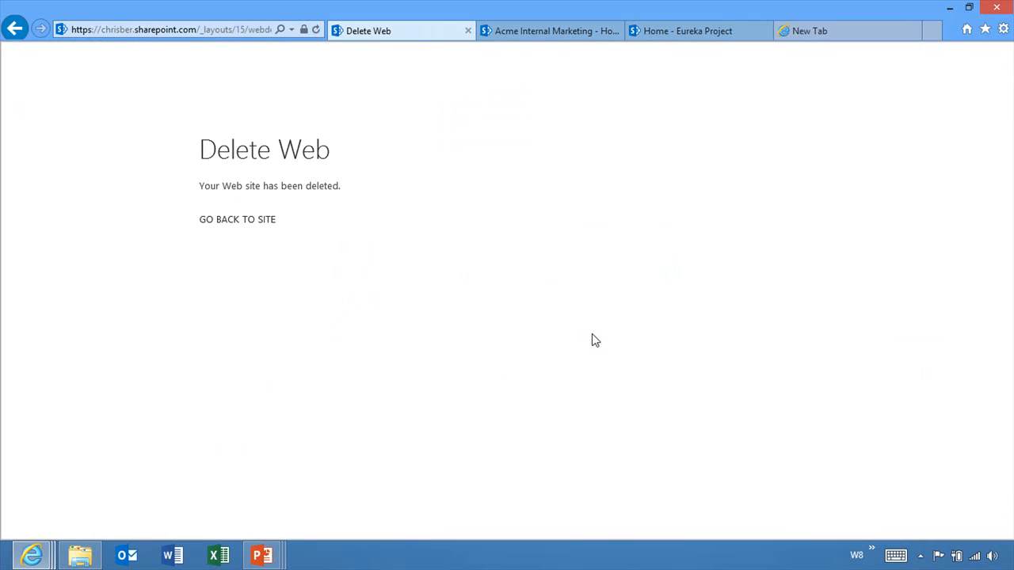
left_click(221, 222)
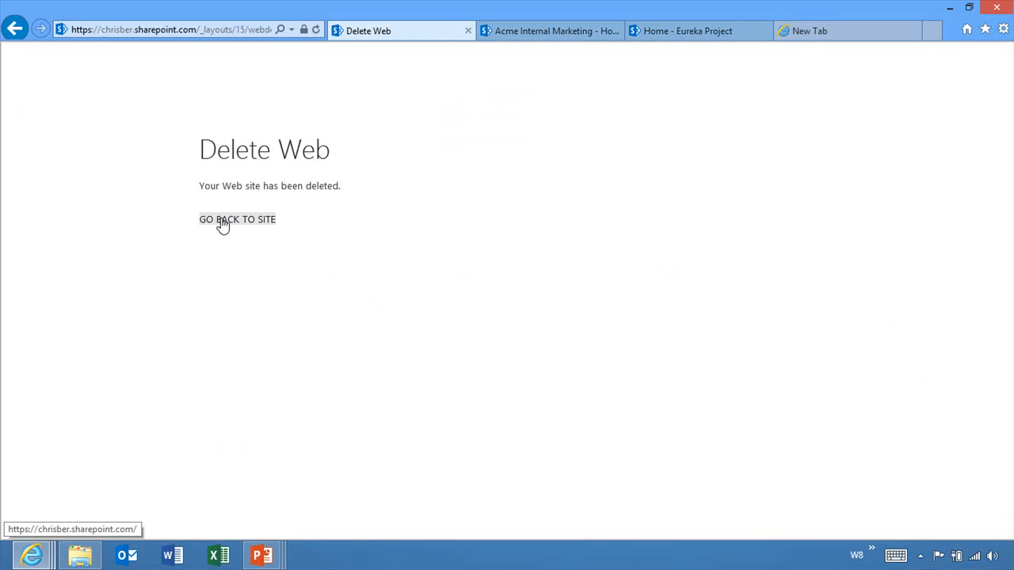